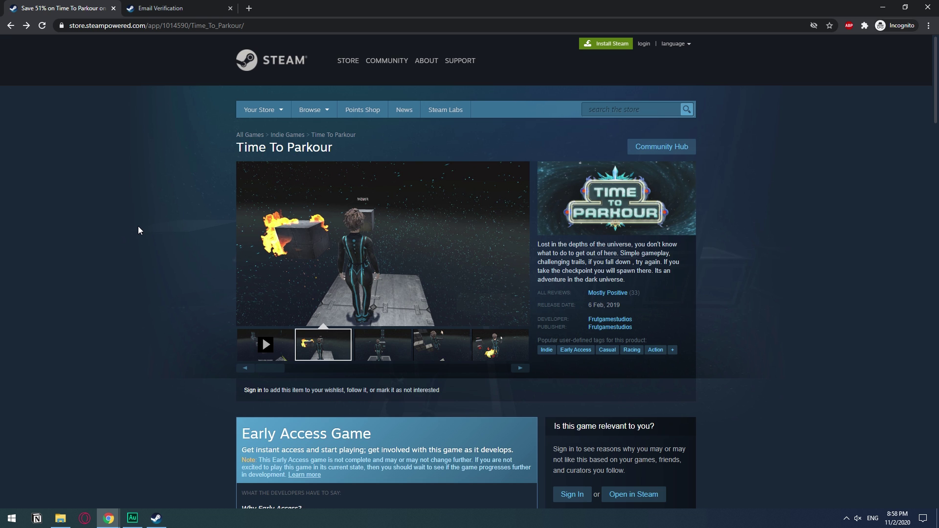
Step: Scroll down the Time To Parkour store page and back up to the top
scroll(138, 226, "down", 8)
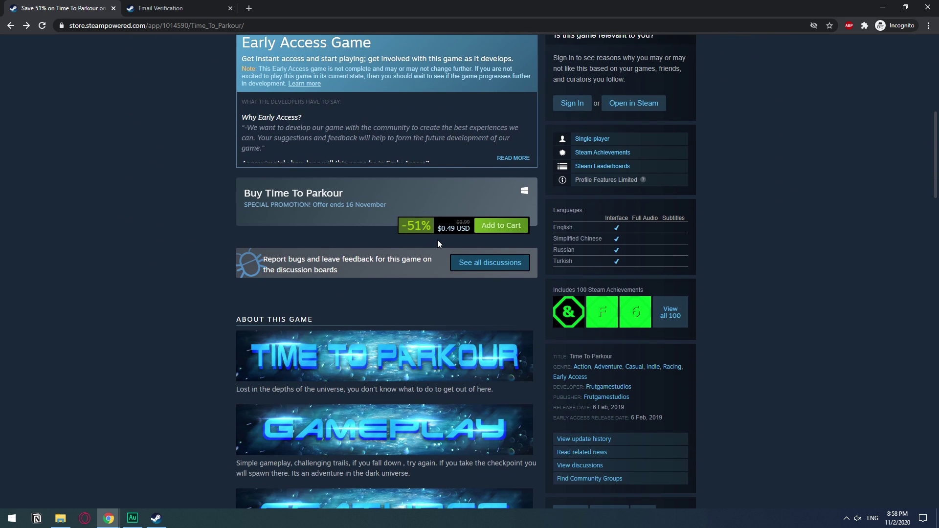
scroll(713, 342, "up", 8)
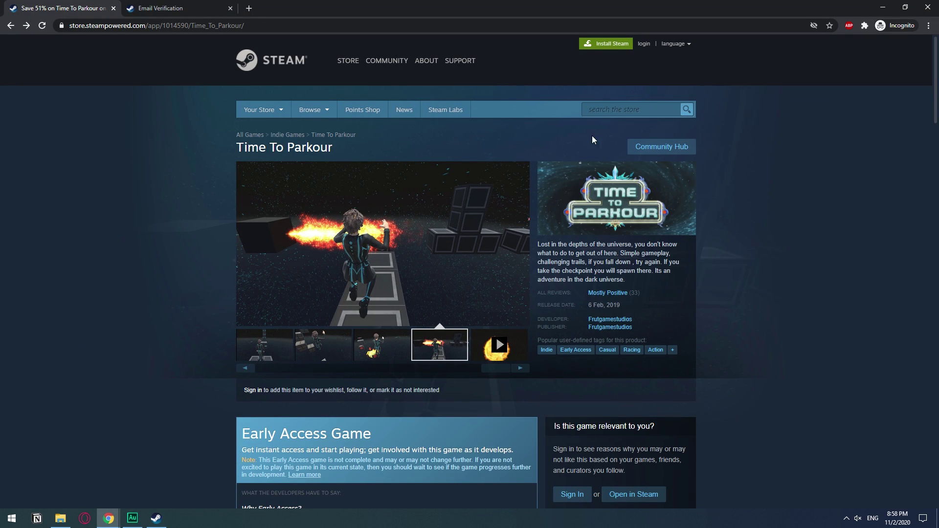
Step: Open the Steam login page in a new tab and start creating a new account
right_click(645, 49)
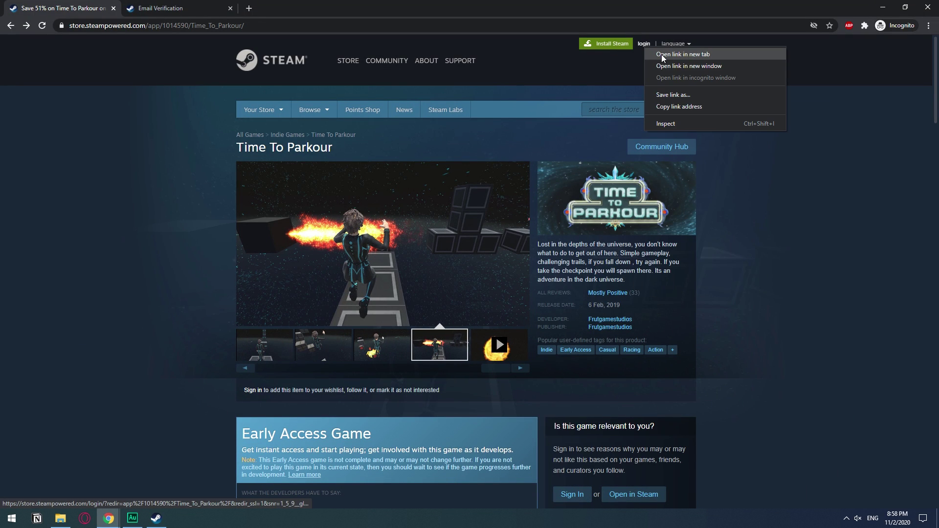
left_click(663, 58)
left_click(220, 10)
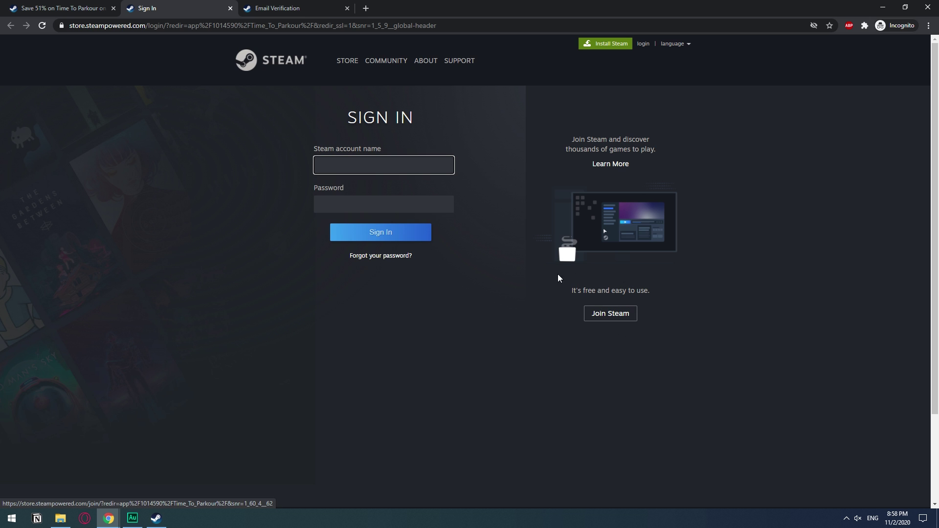
left_click(602, 314)
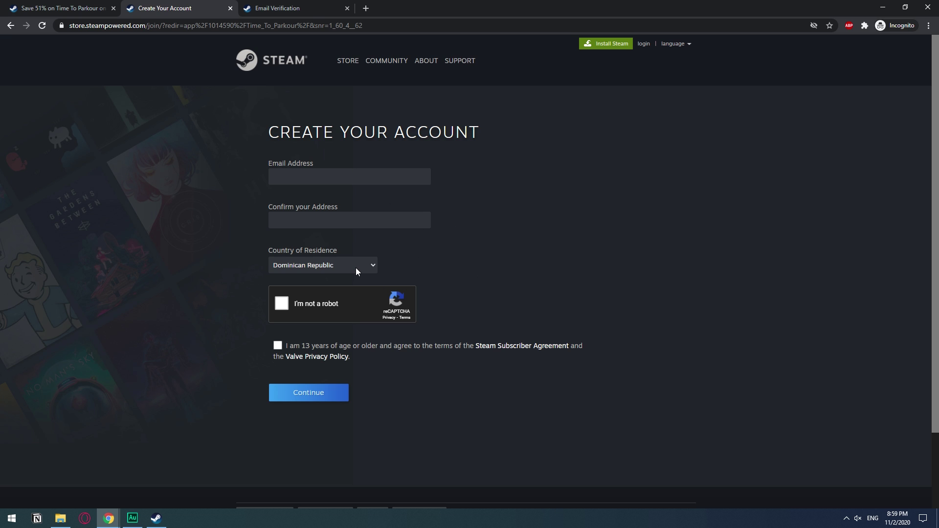
Step: Solve the crosswalk reCAPTCHA and agree to the age and terms statement
left_click(281, 303)
left_click(327, 315)
left_click(329, 328)
left_click(369, 346)
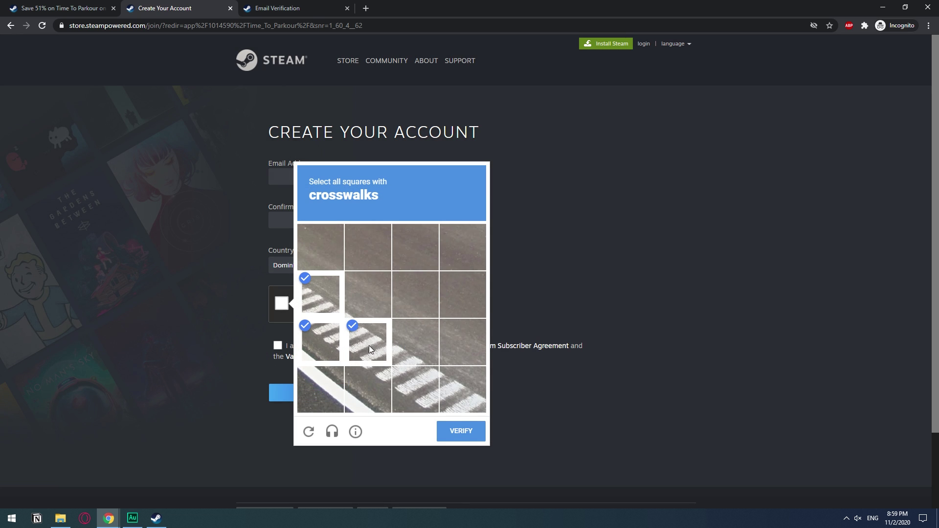
left_click(415, 389)
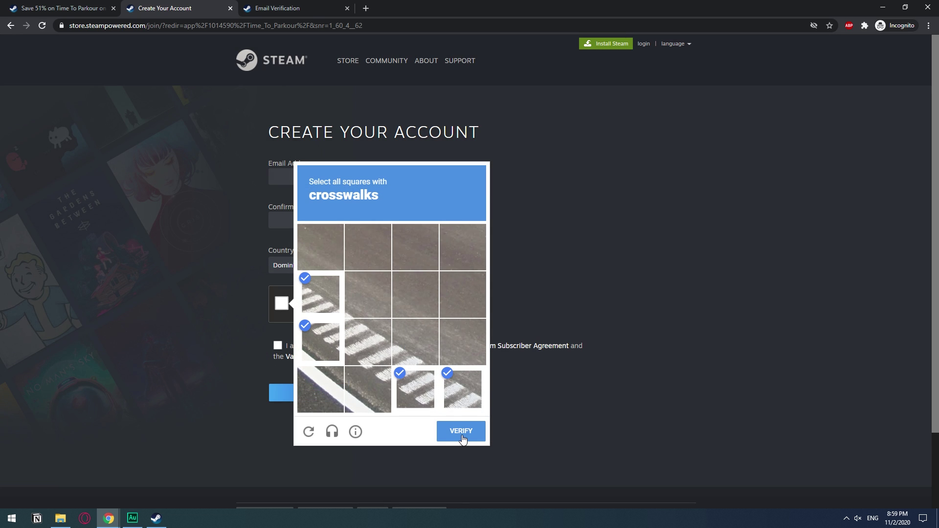
left_click(579, 339)
left_click(278, 345)
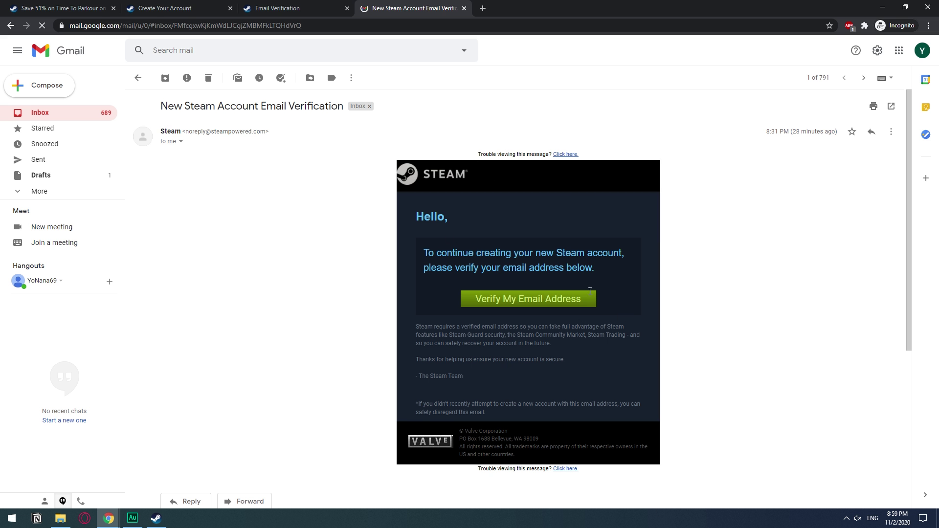
Step: Verify the new account's e-mail address from the Steam message, then go to Steam sign-in
left_click(506, 303)
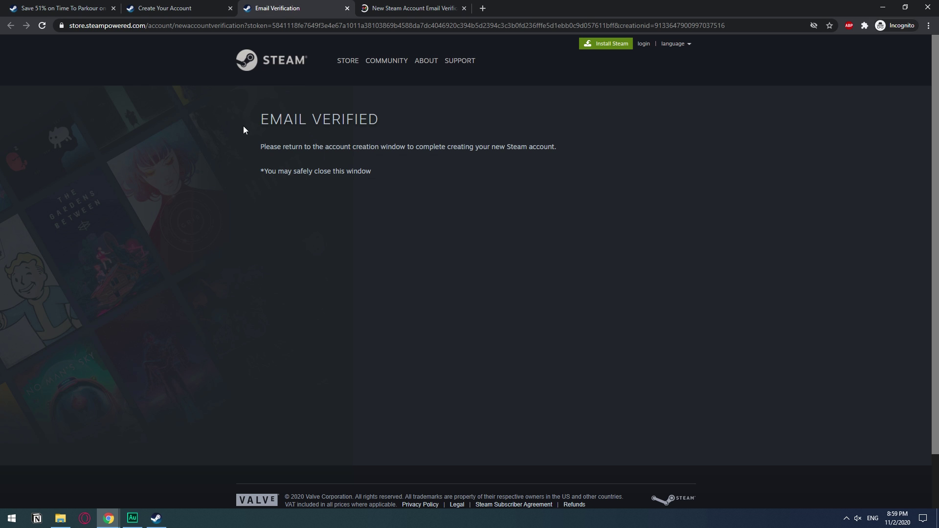
left_click_drag(261, 147, 351, 146)
left_click(413, 170)
left_click(650, 43)
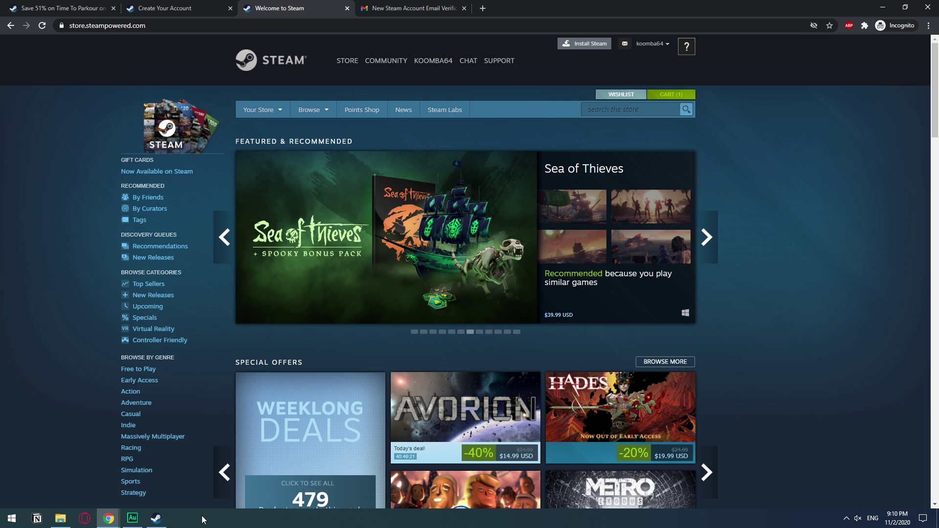
Step: In the maximized Steam client, open Friends > Add a Friend and copy the quick-invite link
left_click(156, 523)
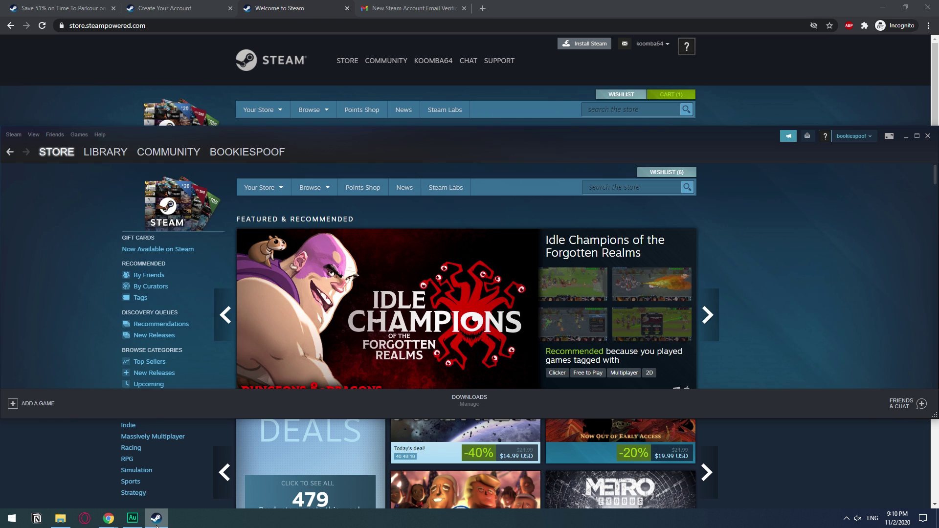
left_click(916, 136)
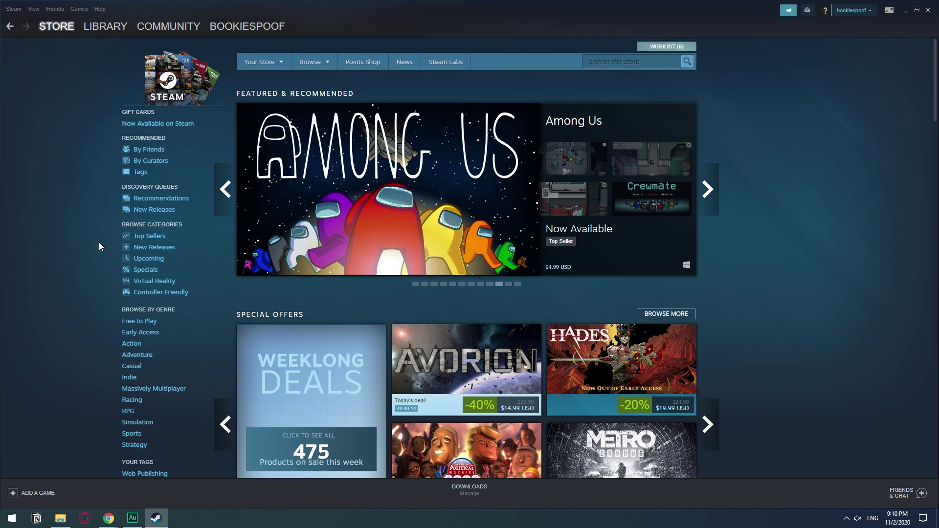
left_click(54, 9)
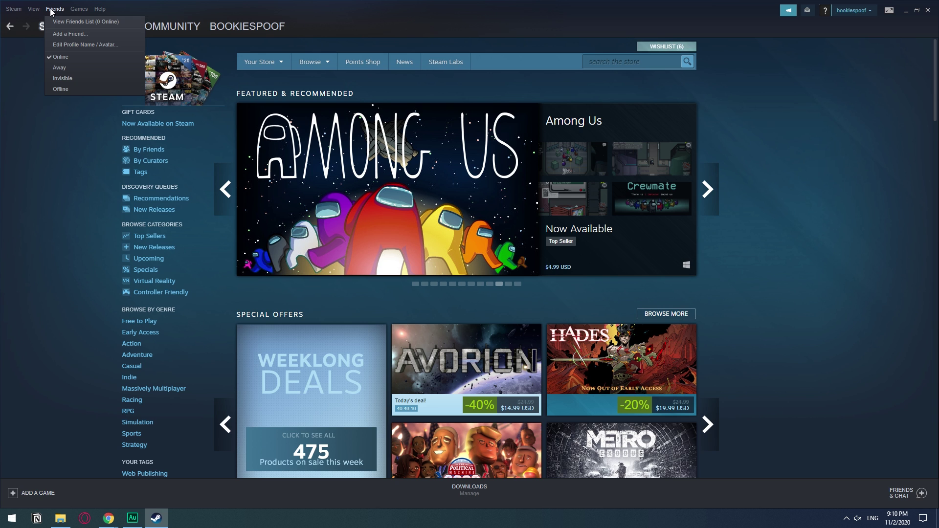
left_click(66, 34)
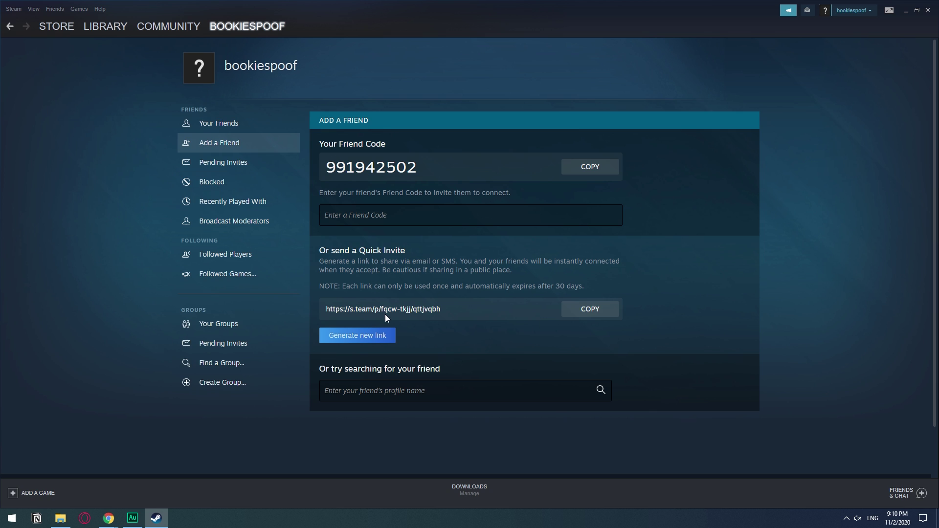
left_click_drag(362, 310, 423, 304)
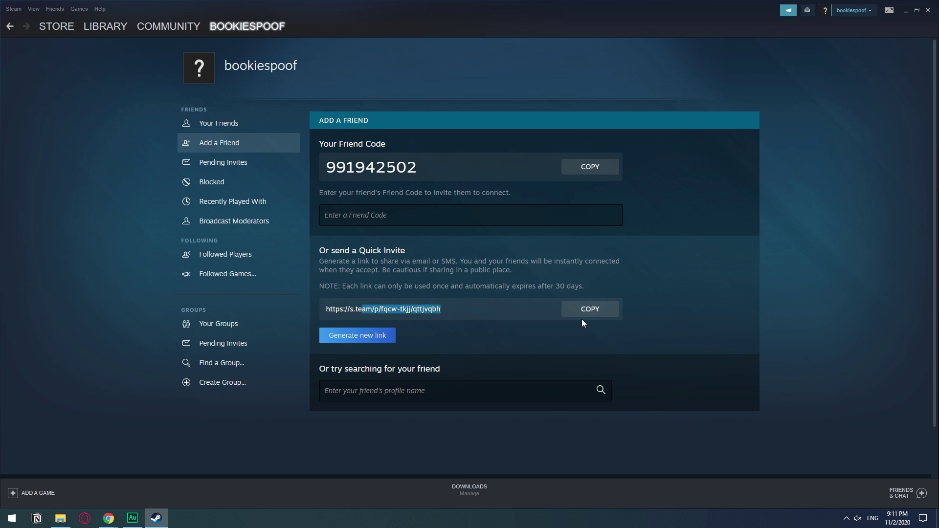
left_click(596, 317)
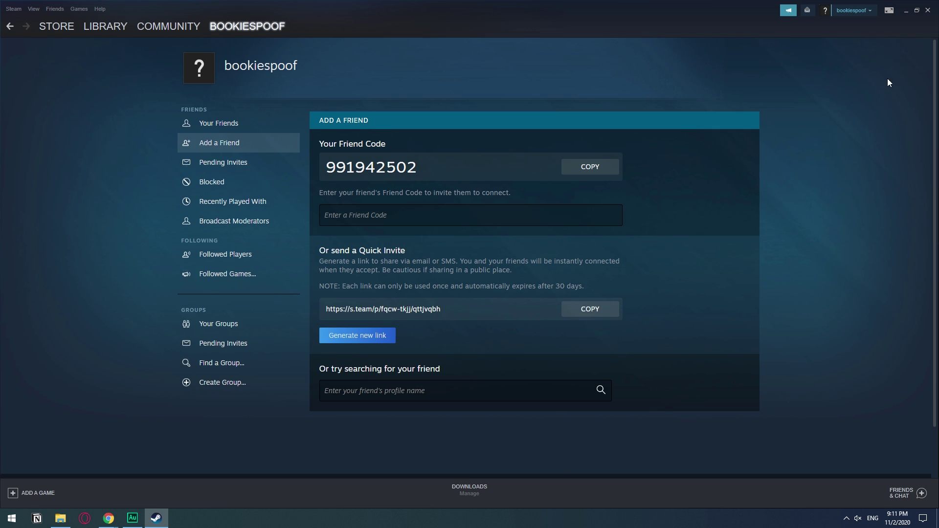
left_click(597, 313)
Step: E-mail the pasted quick-invite link with subject 'Add me pleaasse', then open the received message
left_click(905, 12)
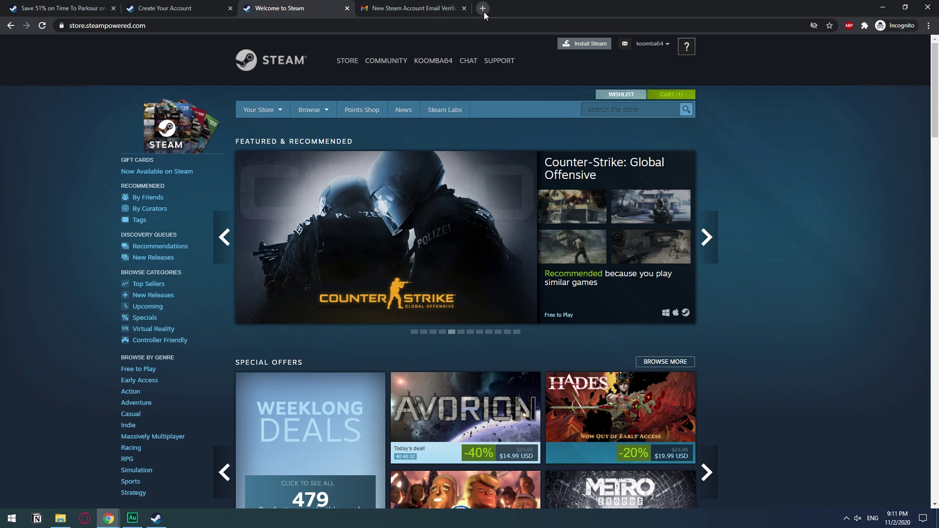
left_click(440, 8)
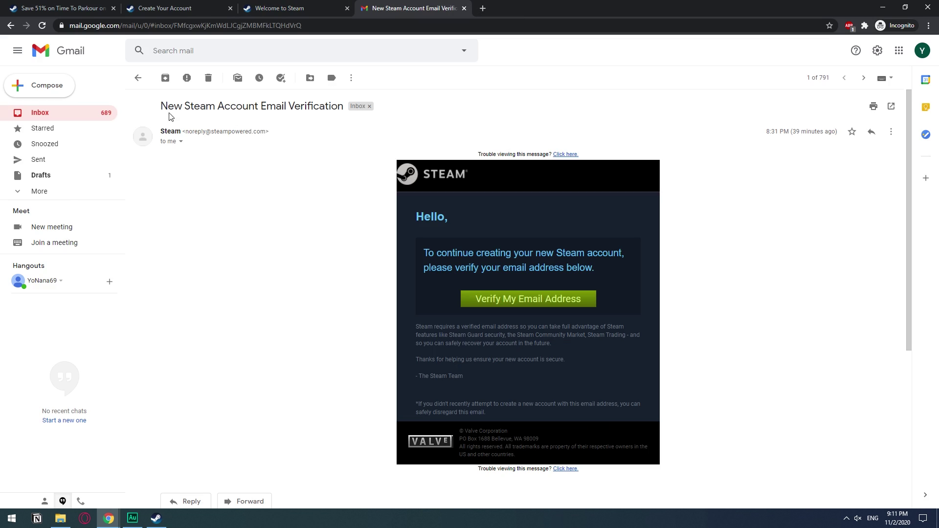
left_click(50, 81)
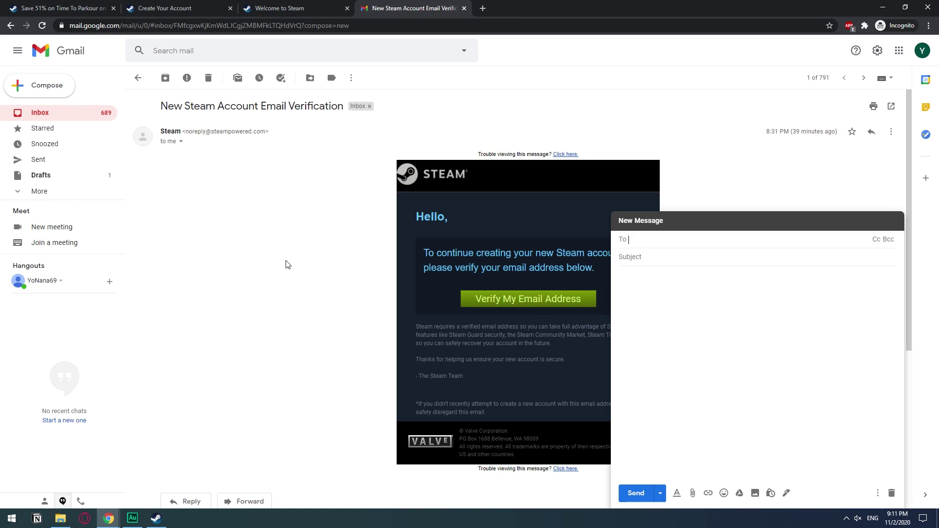
left_click(692, 353)
key("ctrl+v")
left_click(662, 257)
type("Add me pleaas")
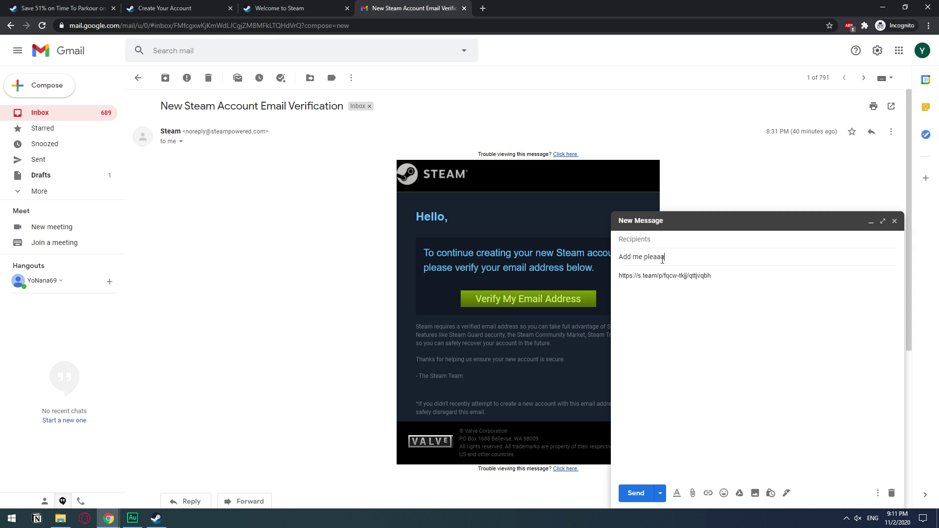
type("se")
left_click(636, 493)
left_click(147, 487)
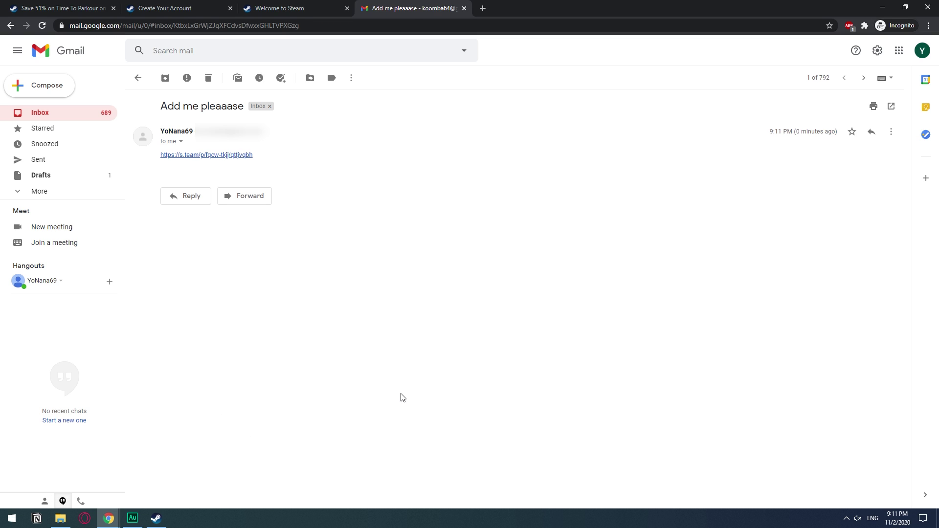
Step: Open the quick-invite link, sign in to Steam, and accept the friend invitation
left_click(206, 157)
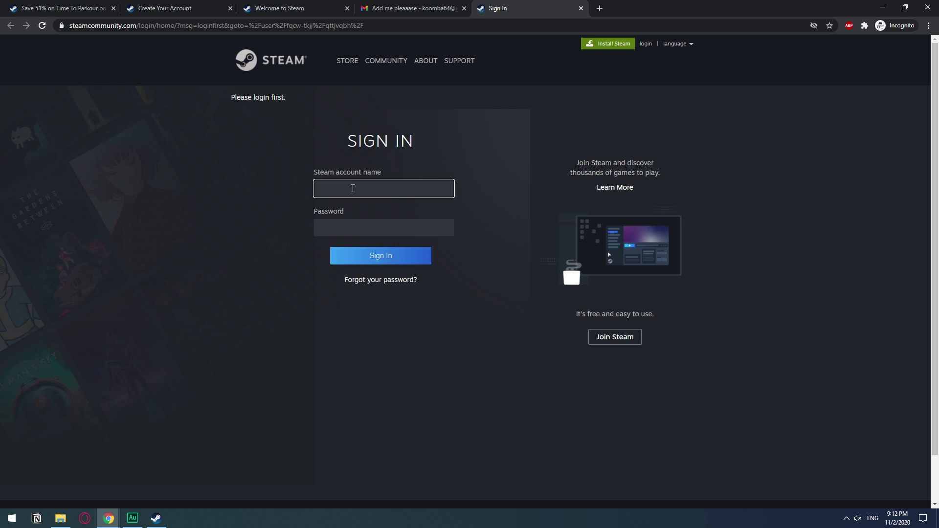
left_click(393, 253)
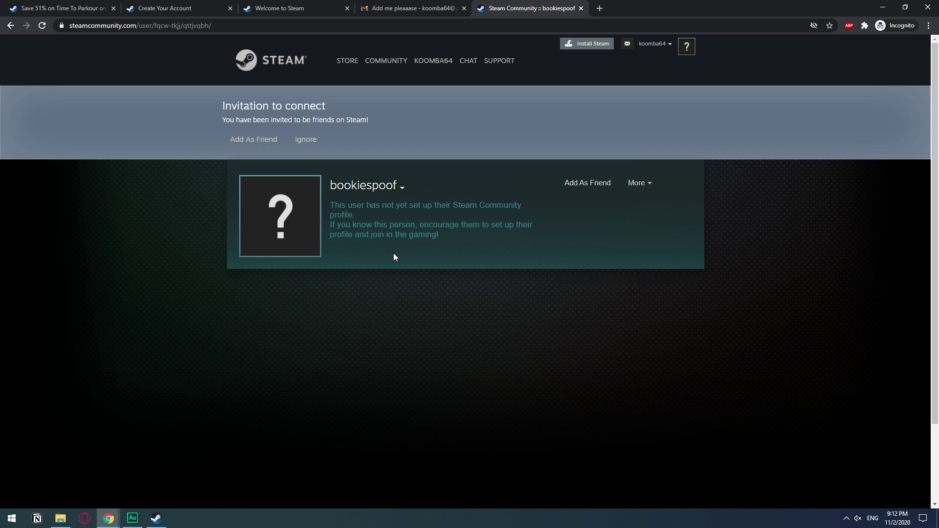
left_click(581, 184)
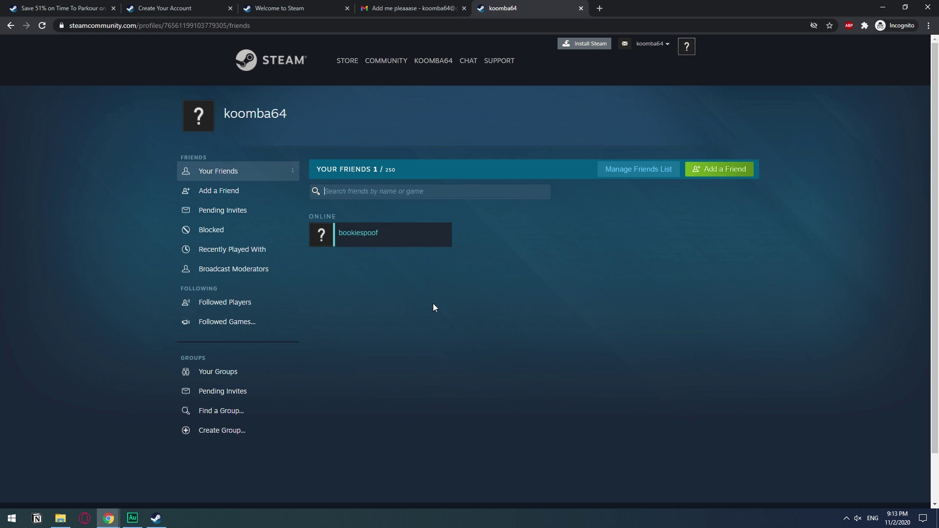
Step: Close the leftover browser tabs so only the Time To Parkour store page remains
left_click(230, 9)
left_click(230, 9)
left_click(229, 8)
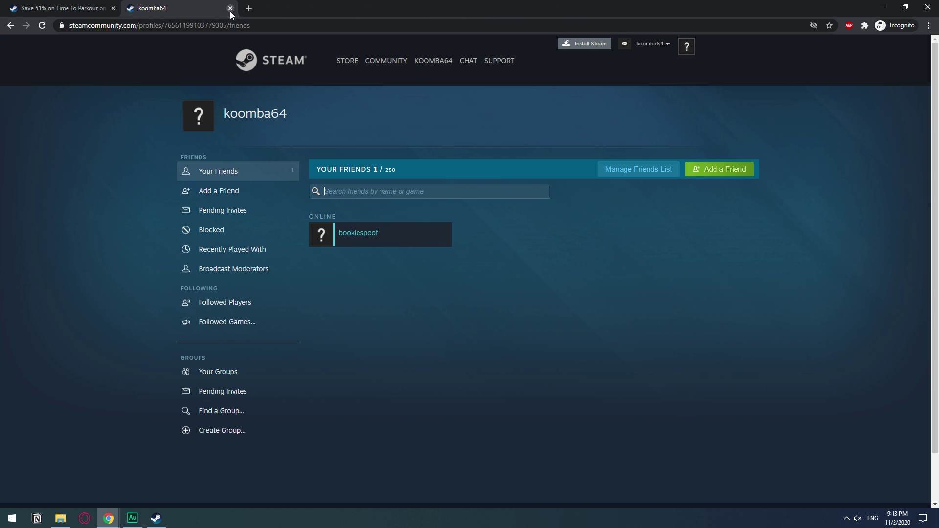
left_click(230, 9)
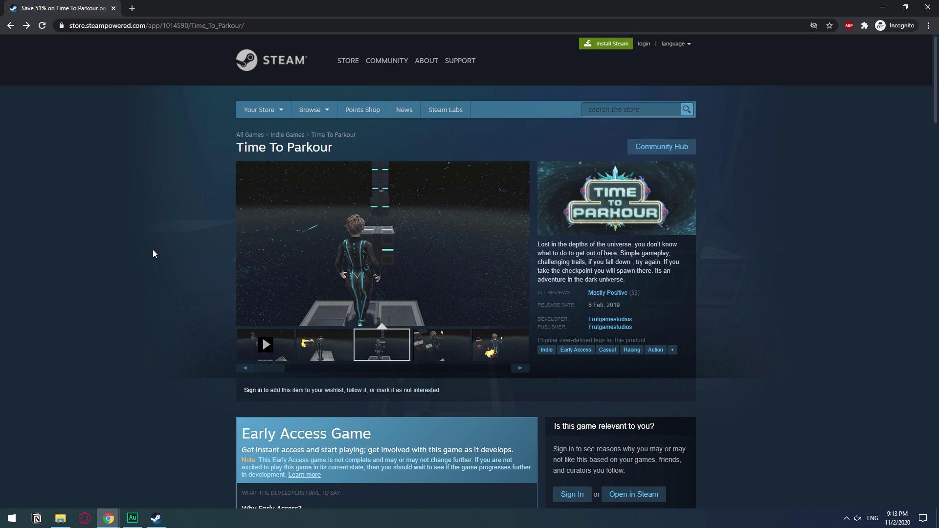
Step: Add Time To Parkour to the cart at its $0.49 sale price
scroll(153, 252, "down", 6)
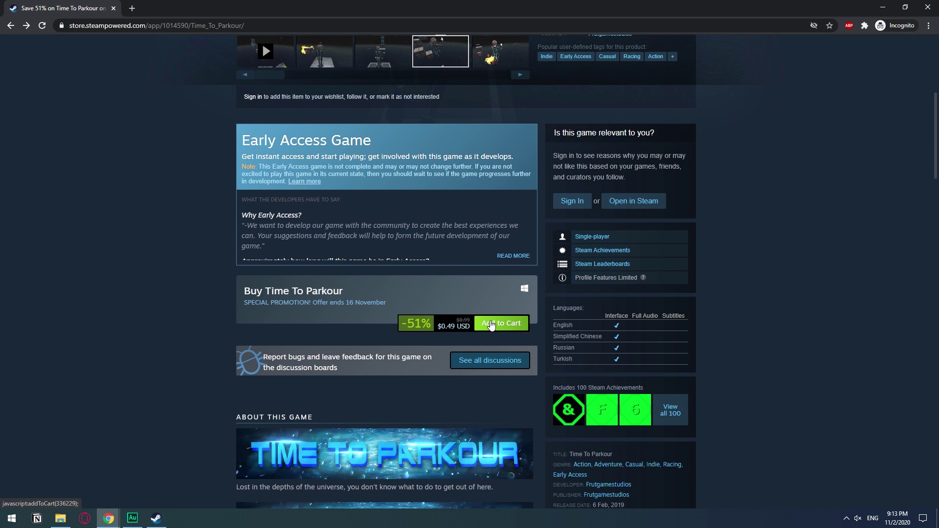
left_click(490, 327)
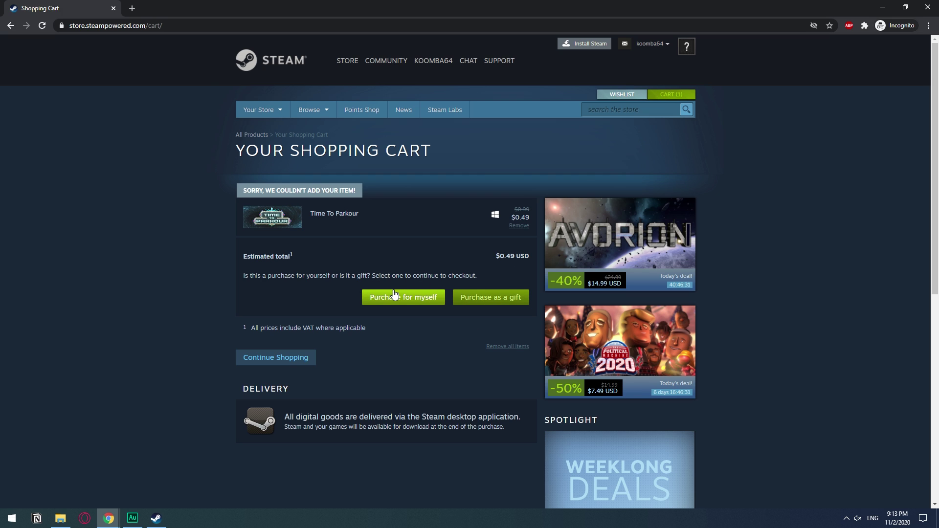
Step: Check out as a gift to the chosen friend and schedule delivery for Dec 25
left_click(485, 304)
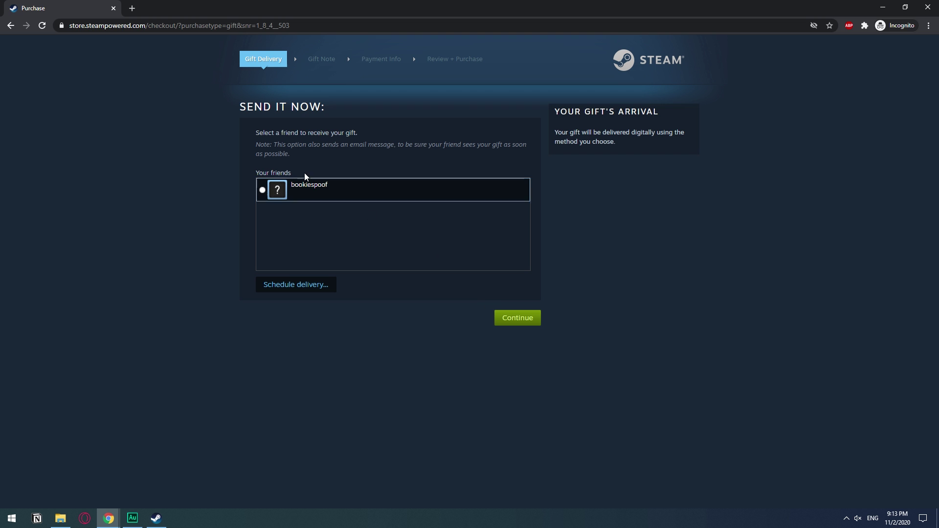
left_click(262, 191)
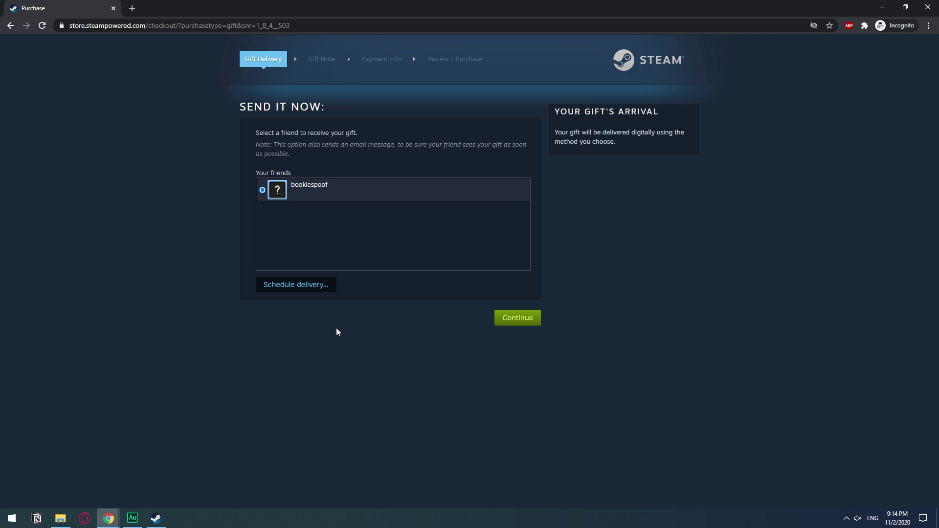
left_click(286, 285)
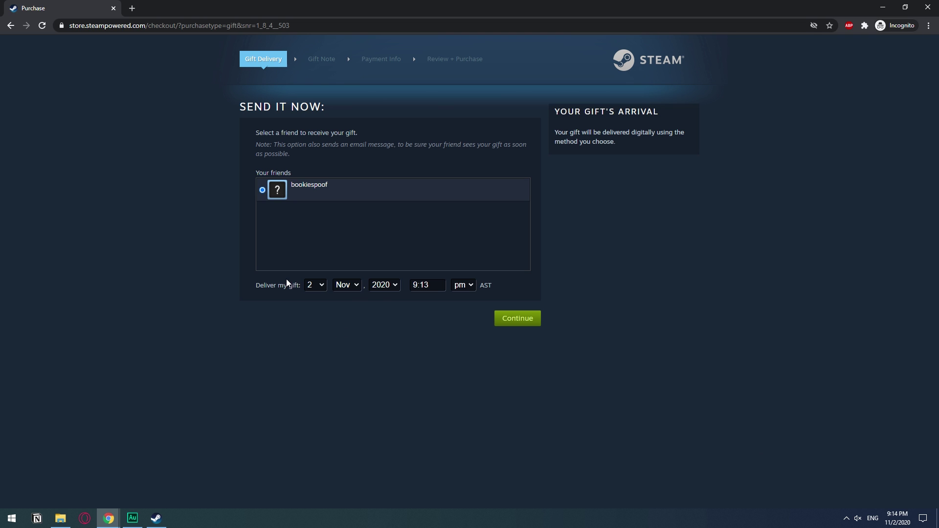
left_click(342, 285)
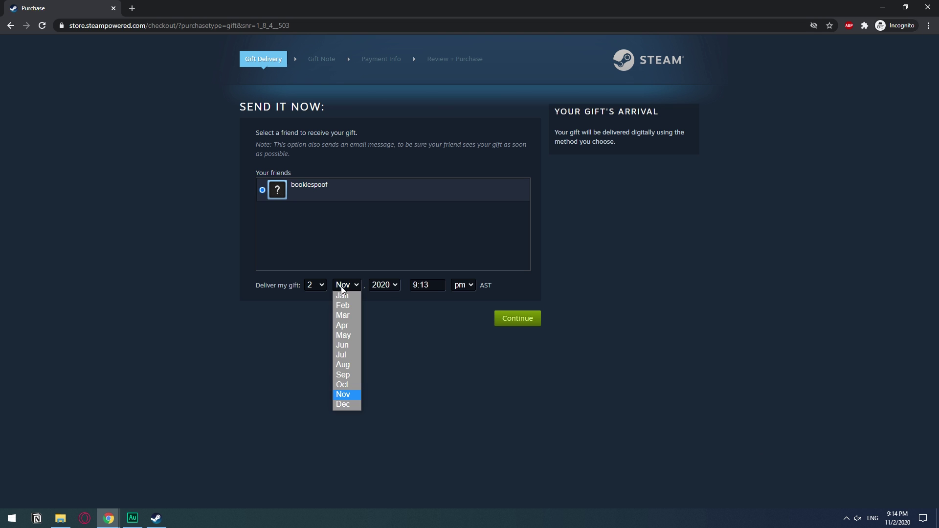
left_click(345, 407)
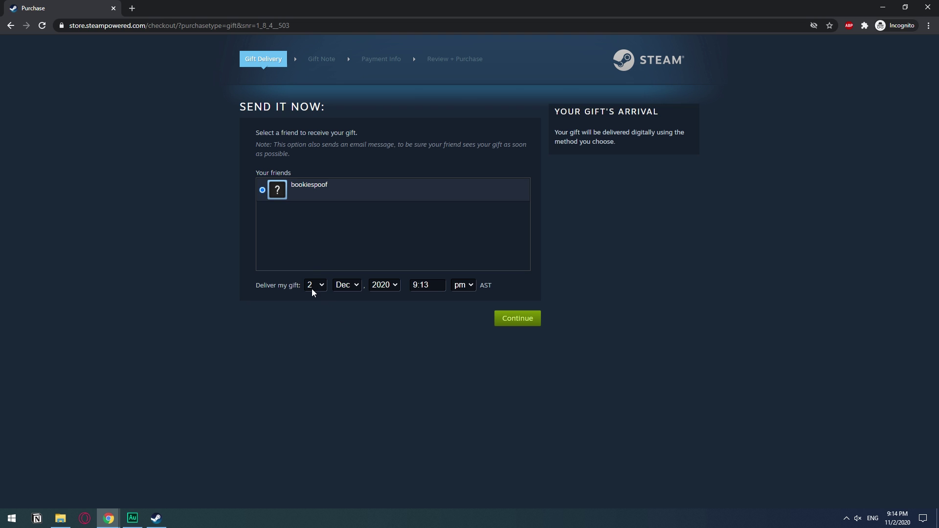
left_click(313, 287)
scroll(312, 447, "down", 3)
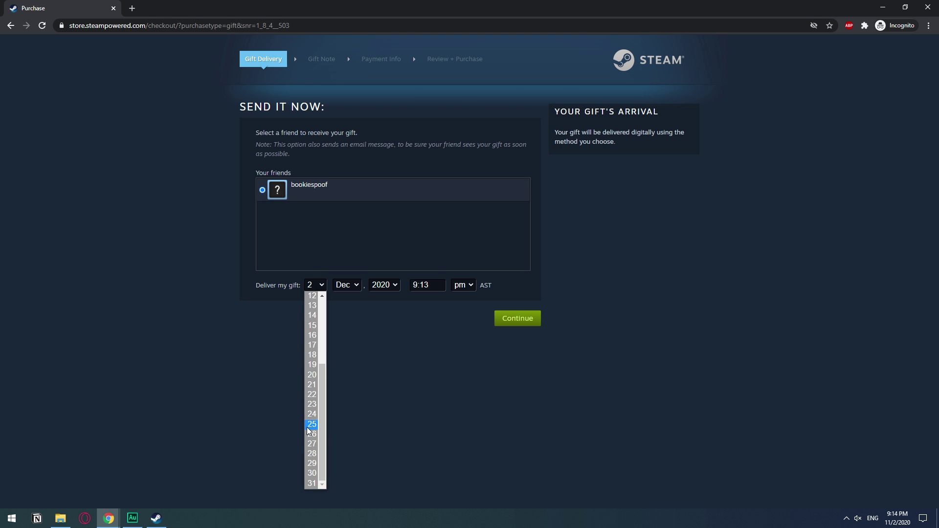
left_click(312, 424)
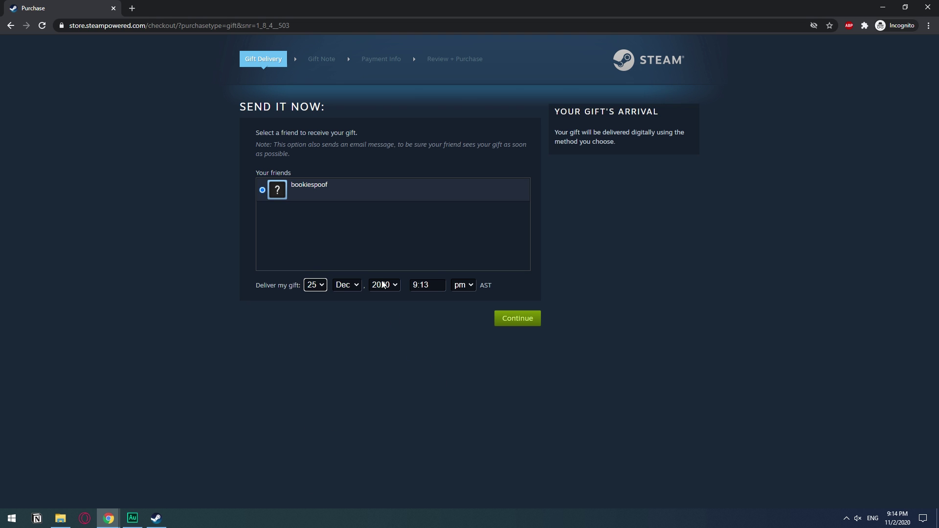
Step: Reset the delivery month to Nov, continue, and choose Send Immediately instead
left_click(345, 283)
left_click(348, 397)
left_click(449, 355)
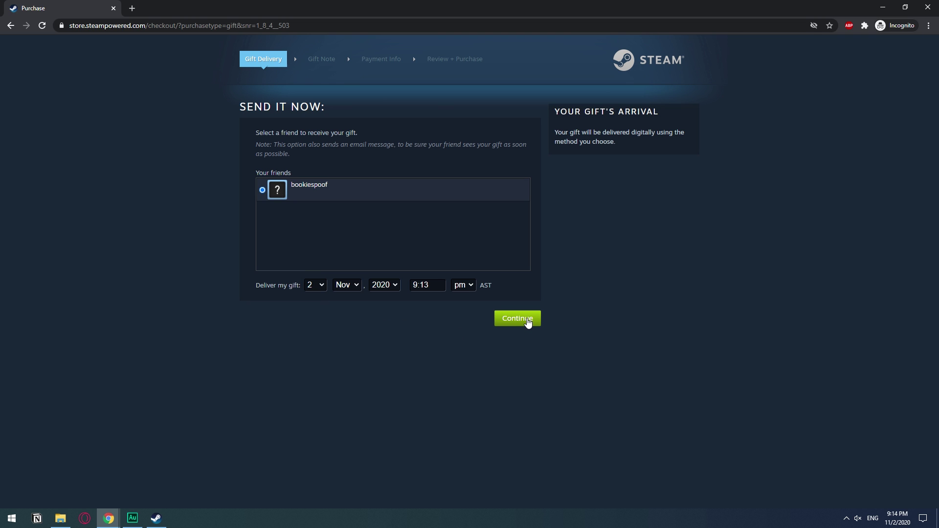
left_click(528, 323)
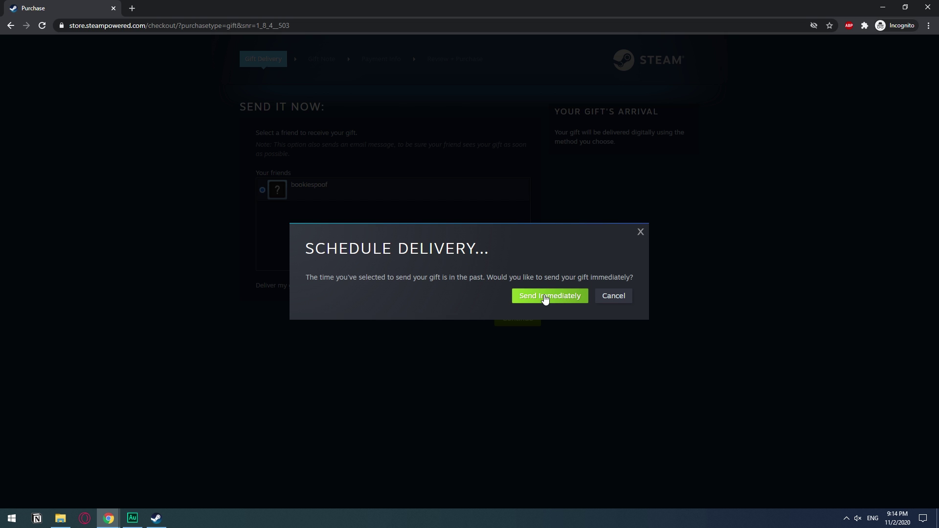
left_click(544, 296)
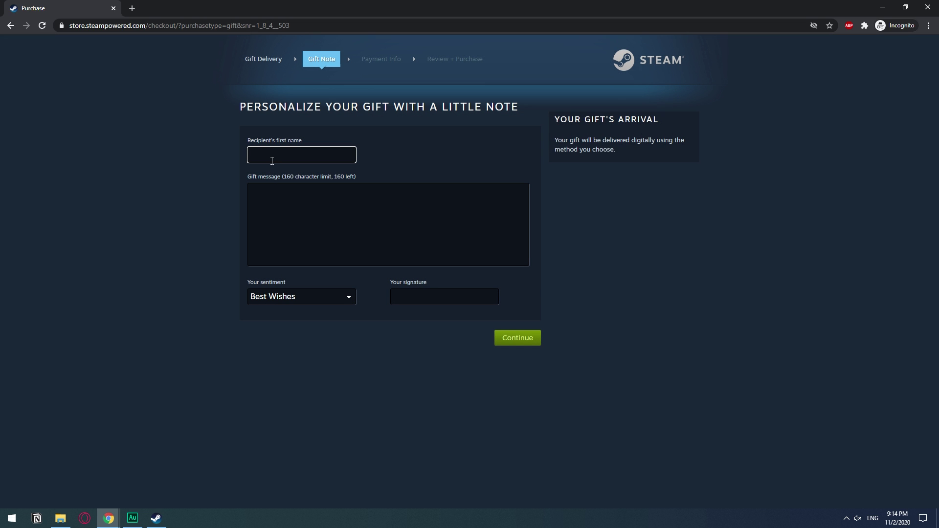
Step: Fill the gift note with the recipient's name, 'Keep the change' and a signature, then continue
type("Billy Boy")
key("Tab")
type("Keep the change")
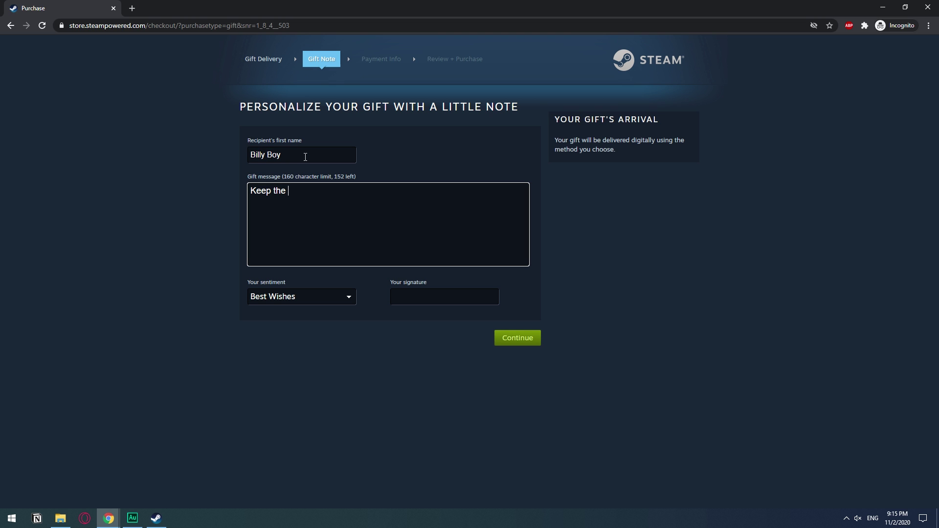
key("Tab")
left_click(410, 293)
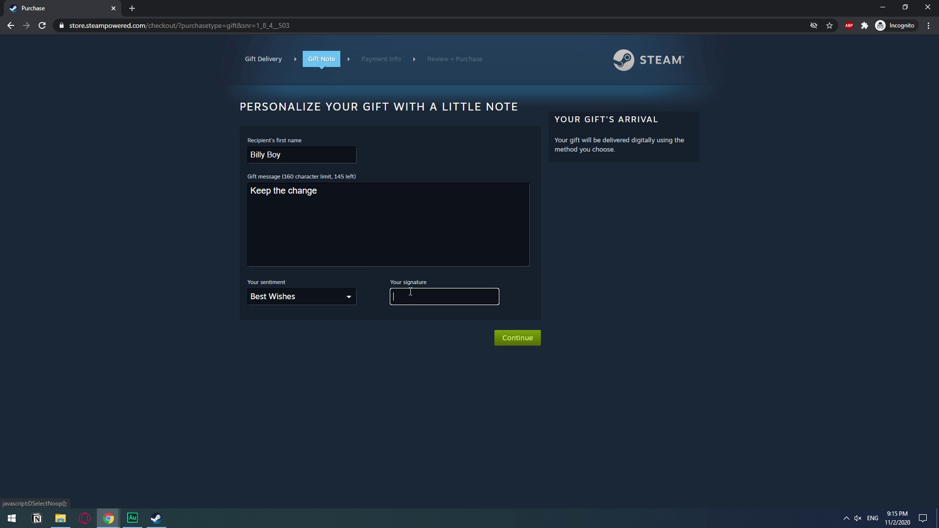
type("Alex")
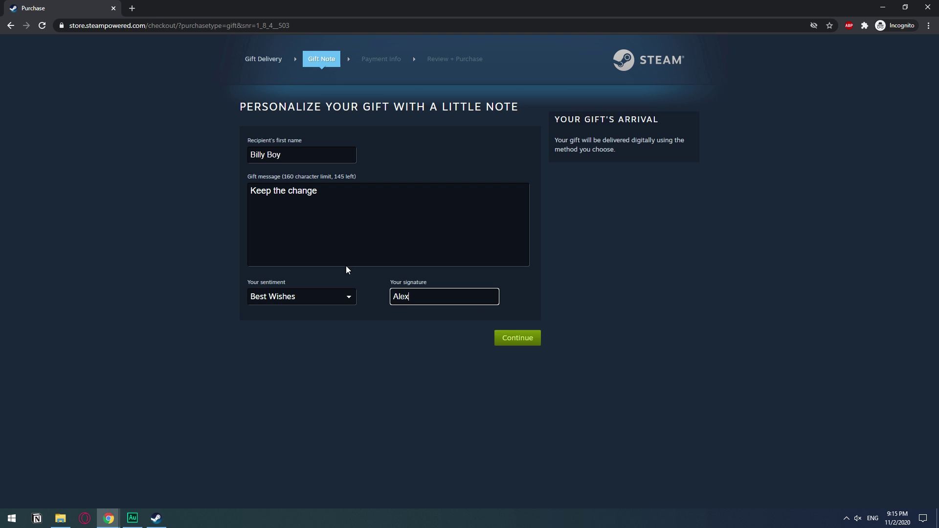
left_click(533, 338)
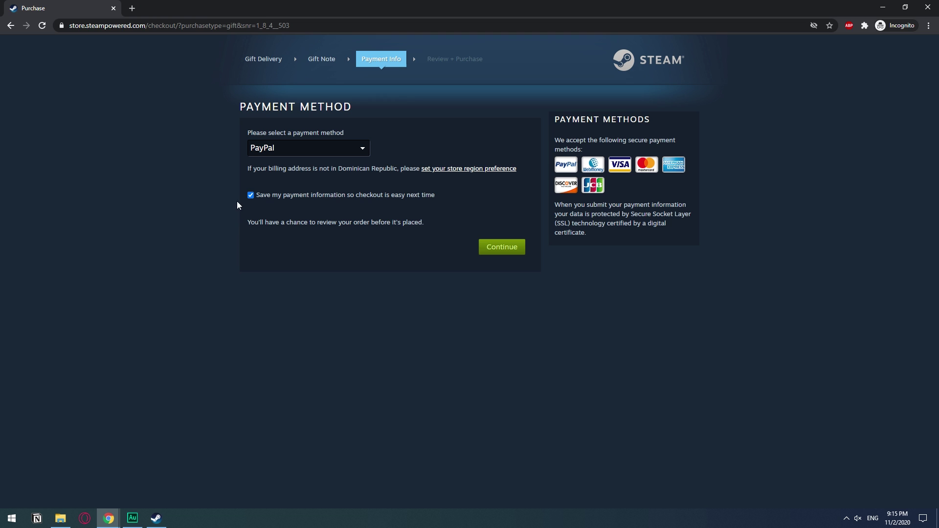
Step: Stop saving payment information and change the payment method from PayPal to MasterCard
left_click(251, 196)
left_click(329, 149)
left_click(403, 336)
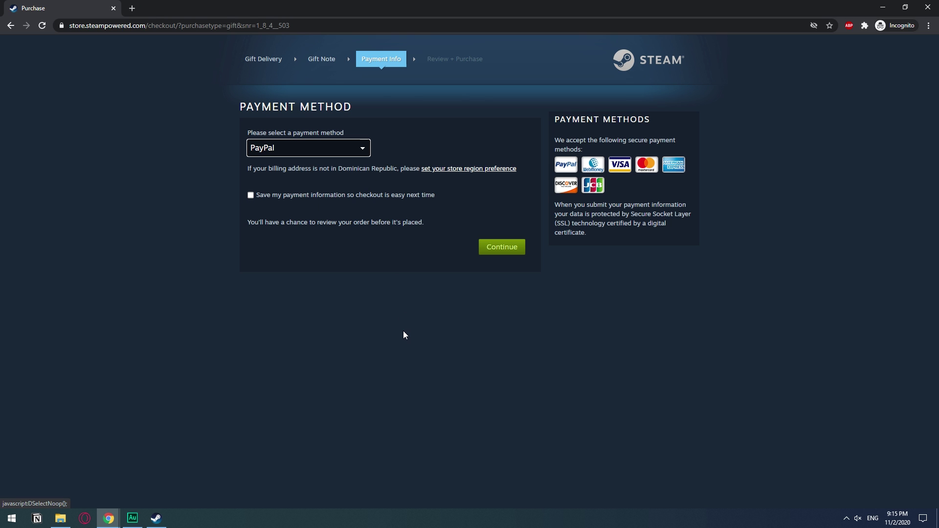
left_click(347, 155)
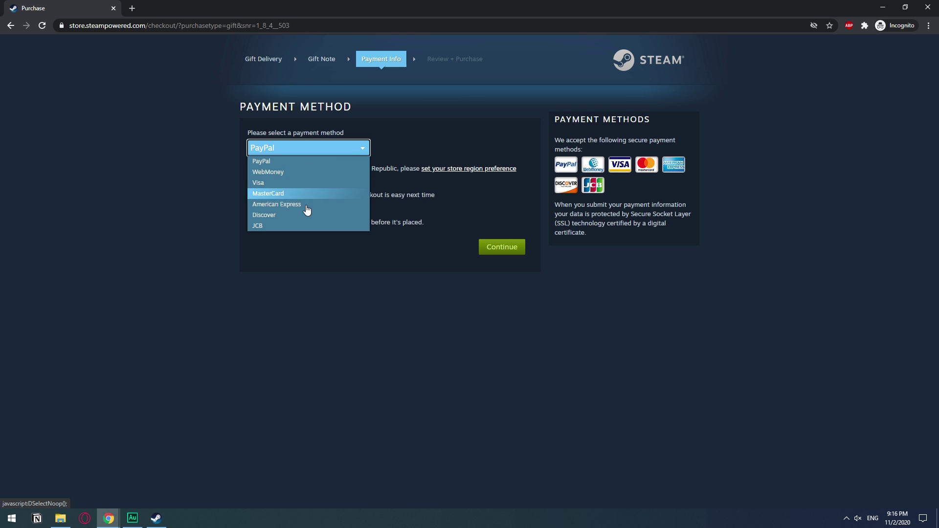
left_click(277, 195)
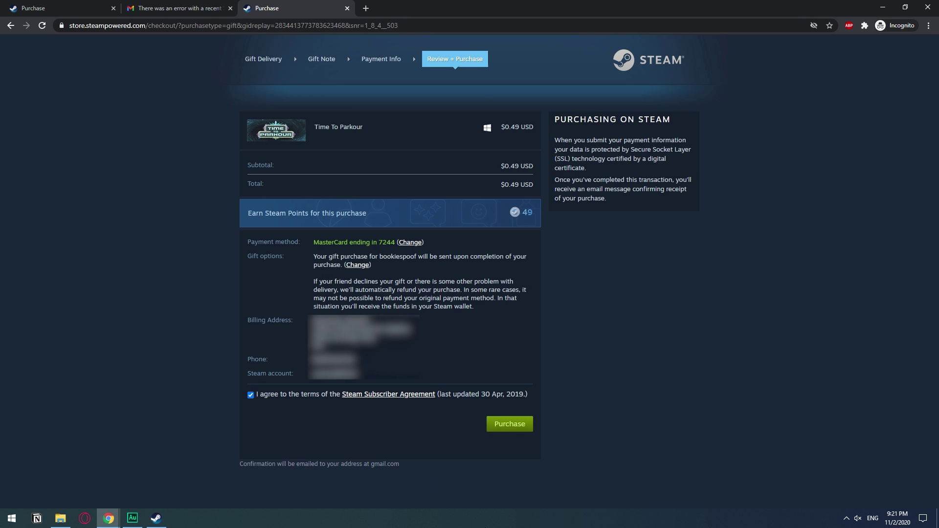
Step: Pay $0.49 USD for the Time To Parkour gift and check the Thank You page showing 49 Steam Points earned
left_click(503, 432)
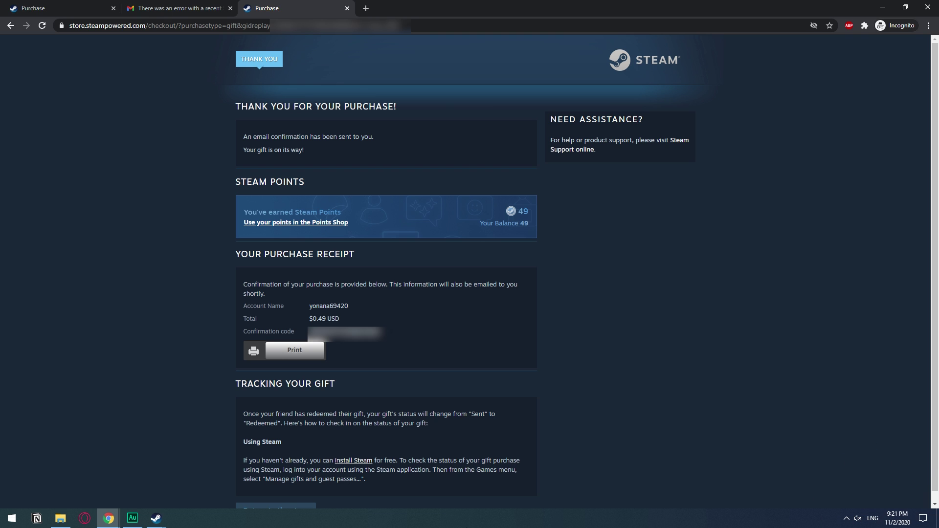
scroll(517, 394, "down", 1)
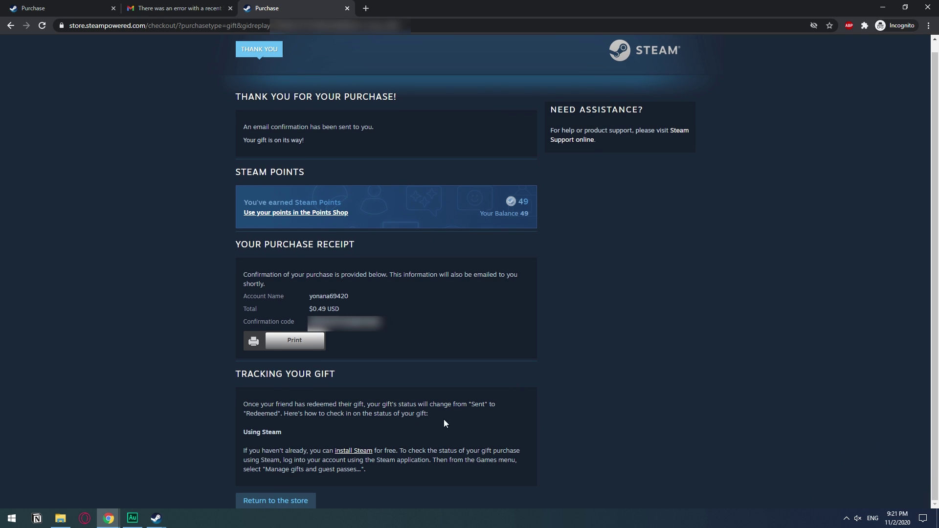
Step: Accept the received Time To Parkour gift and add it to the friend's library
left_click(156, 519)
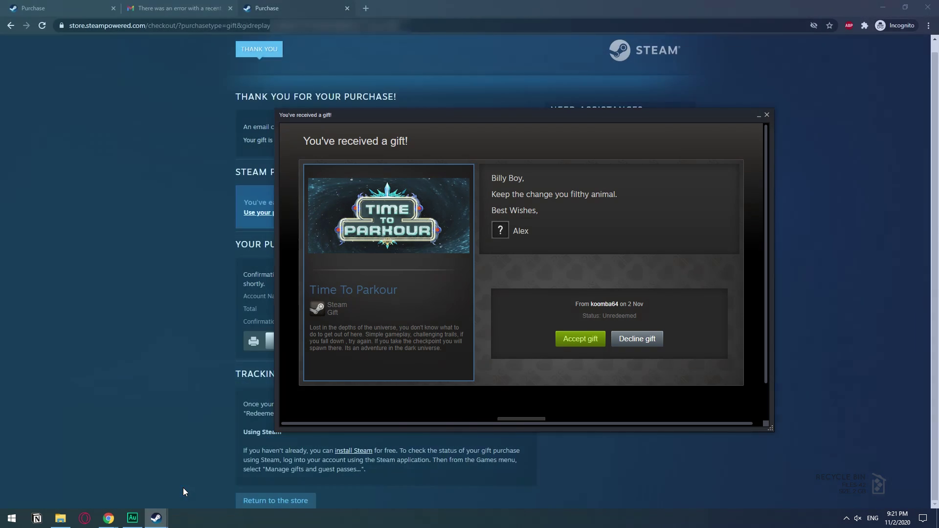
left_click(183, 488)
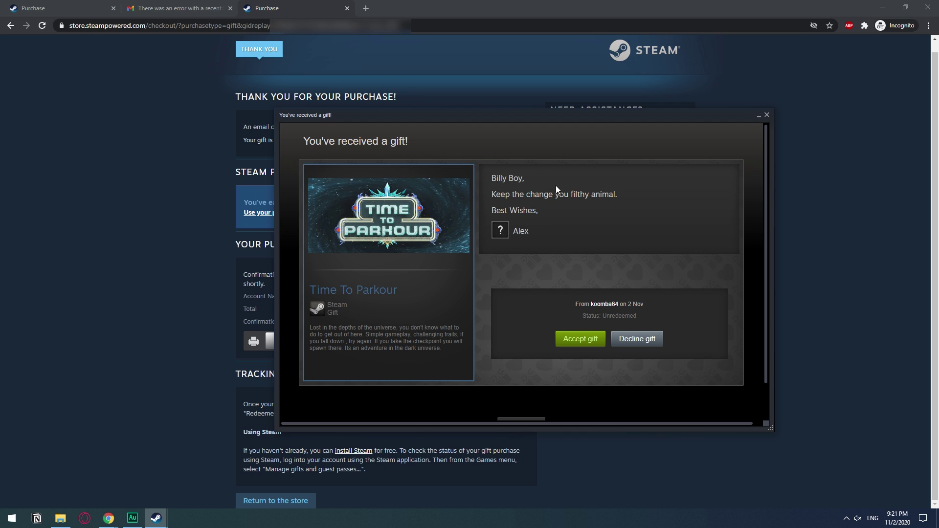
left_click(582, 341)
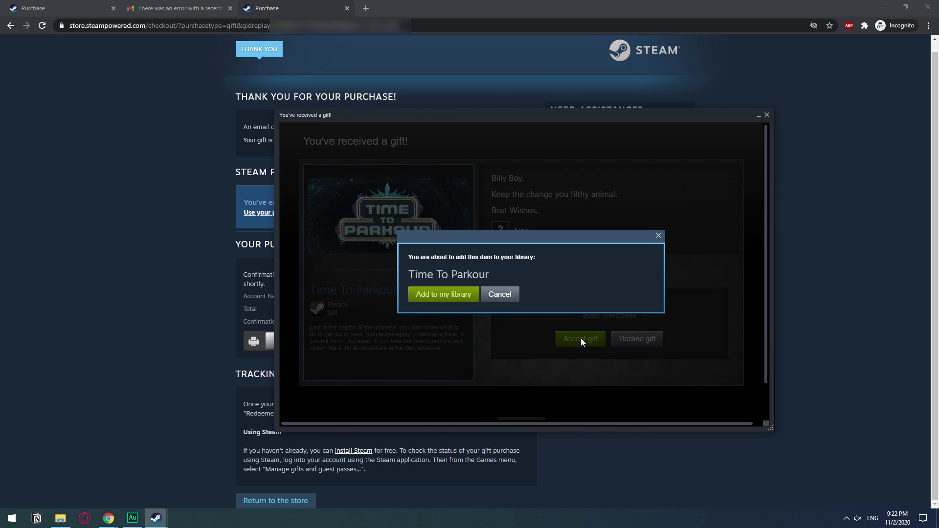
left_click(433, 295)
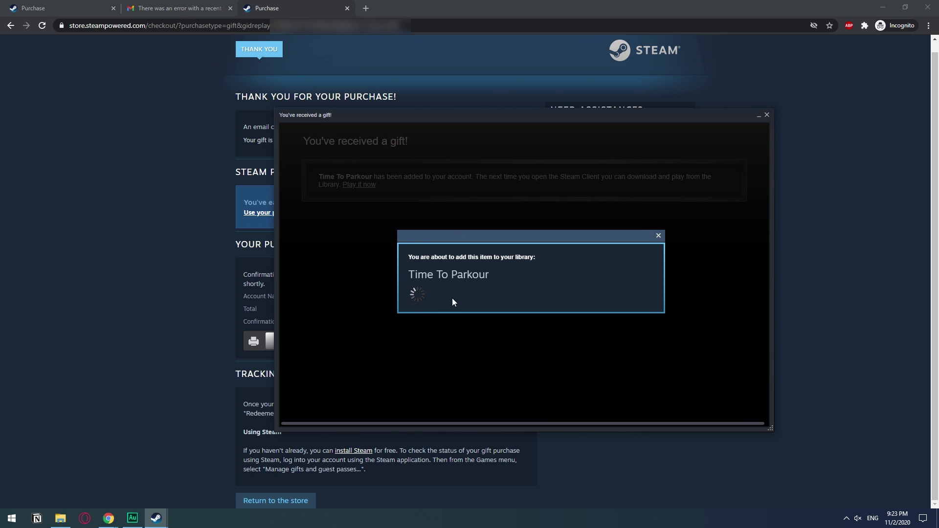
left_click(659, 237)
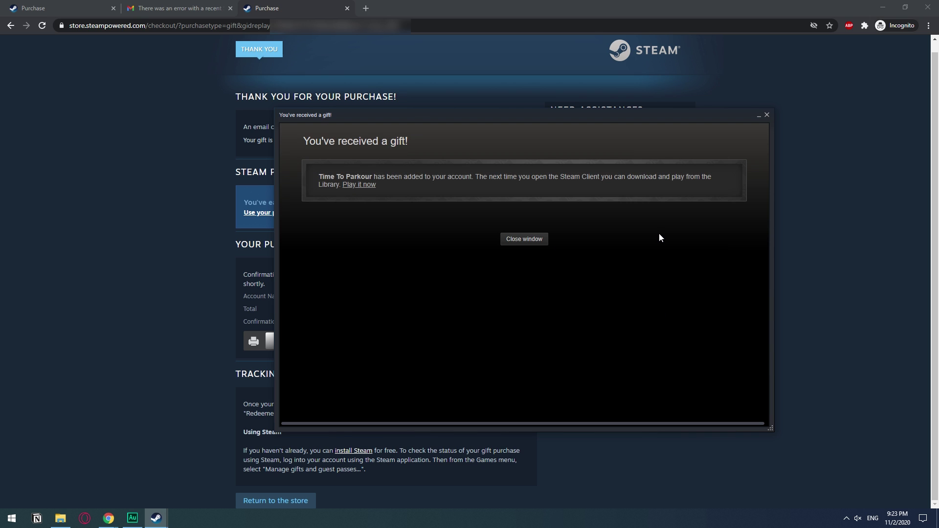
Step: Install Time To Parkour (265.84 MB) from the Steam library
left_click(500, 243)
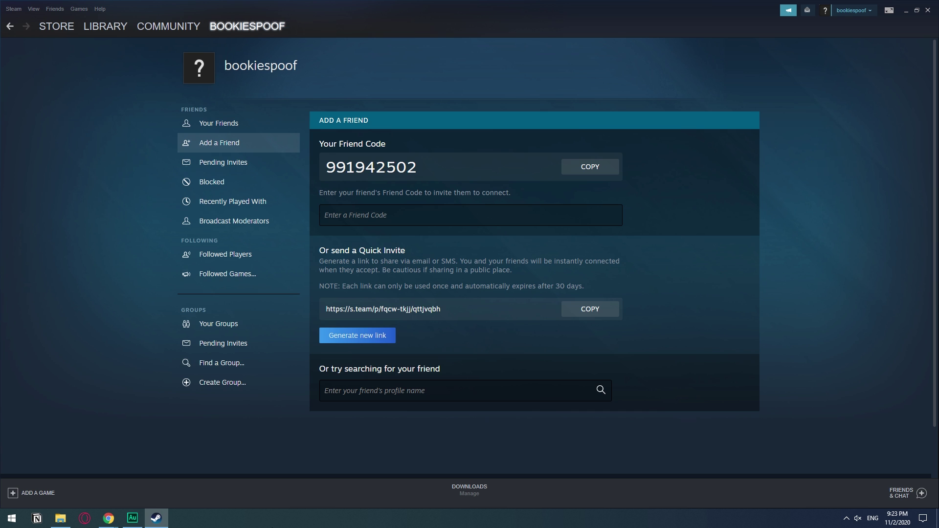
left_click(115, 27)
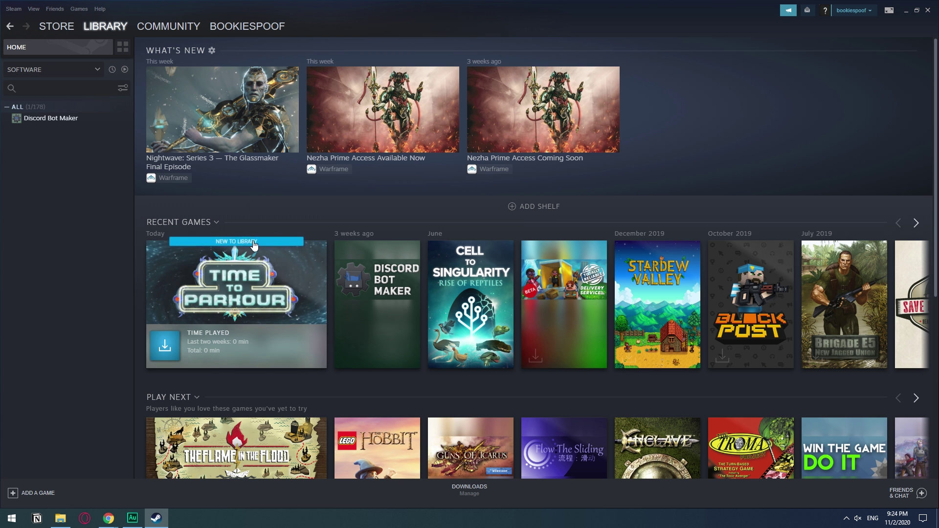
mouse_move(274, 264)
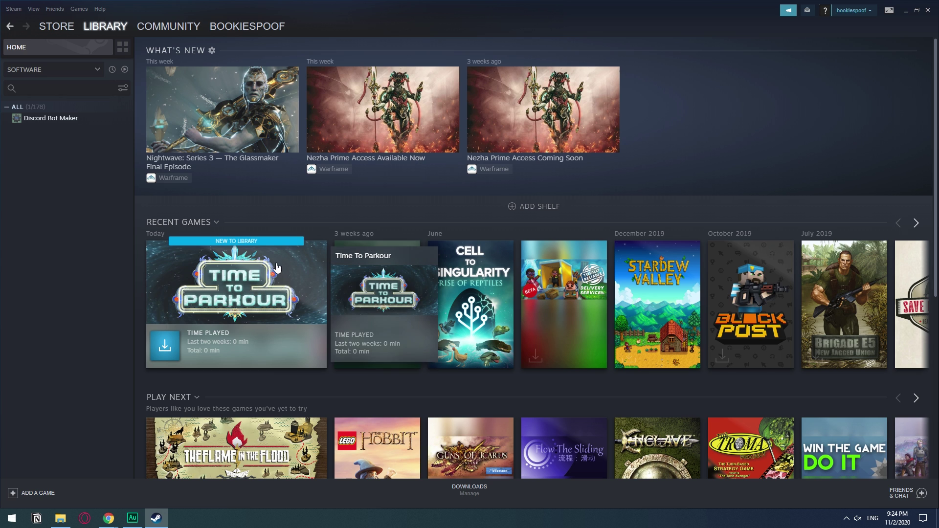
left_click(255, 288)
left_click(211, 219)
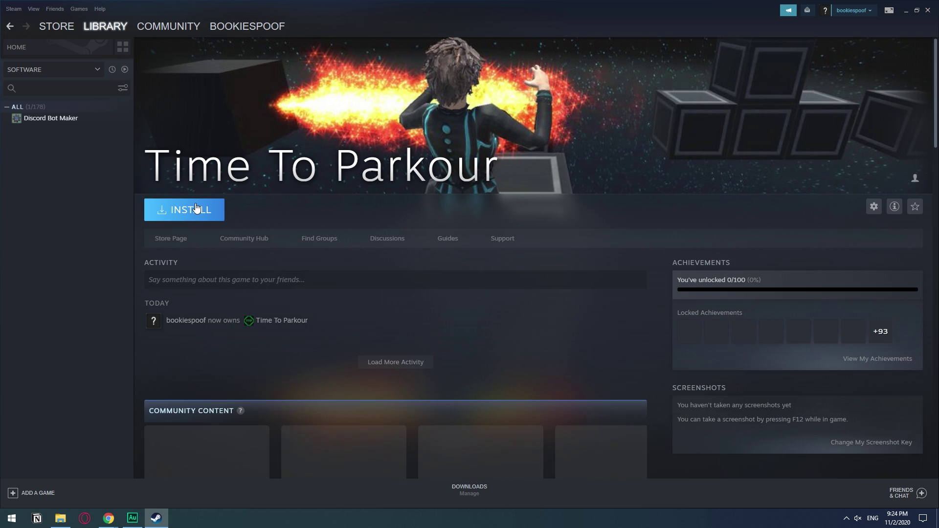
left_click(508, 340)
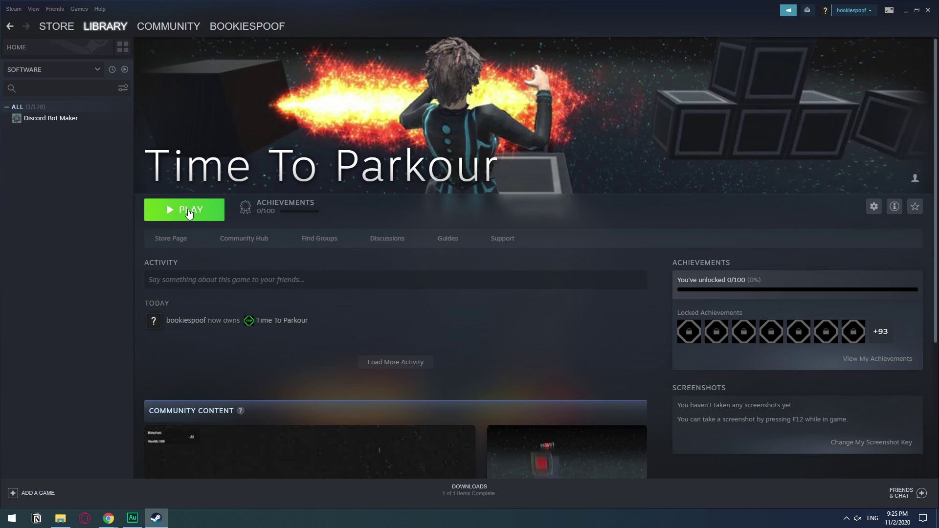
Step: Launch Time To Parkour with default graphics settings and start a level, skipping the intro
left_click(189, 212)
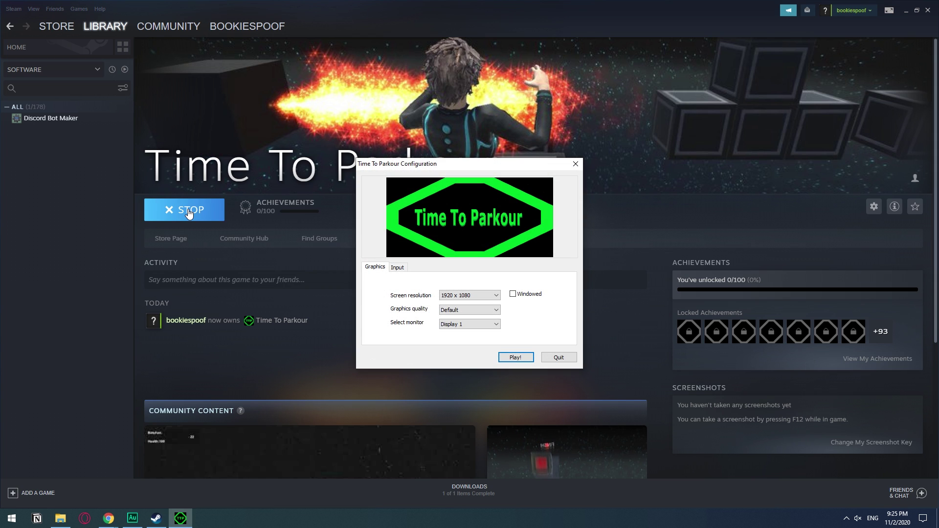
left_click(521, 361)
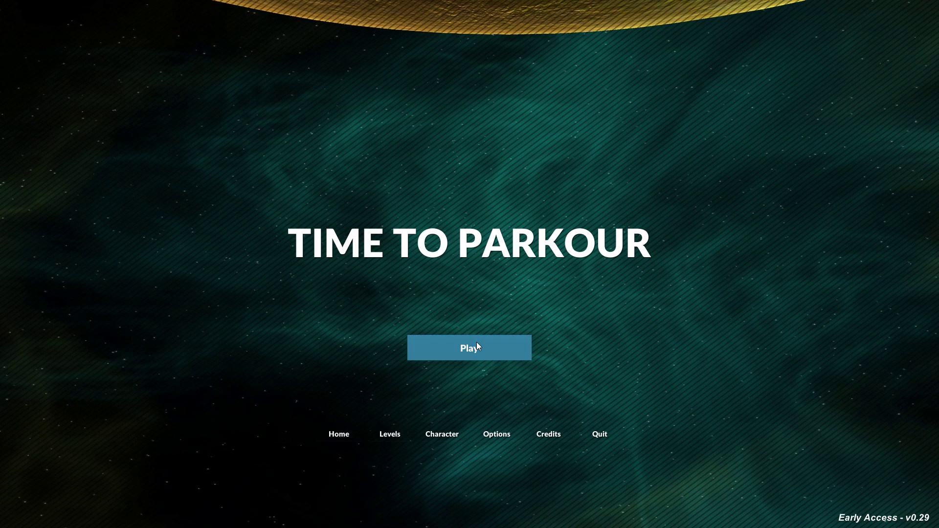
left_click(477, 343)
key("space")
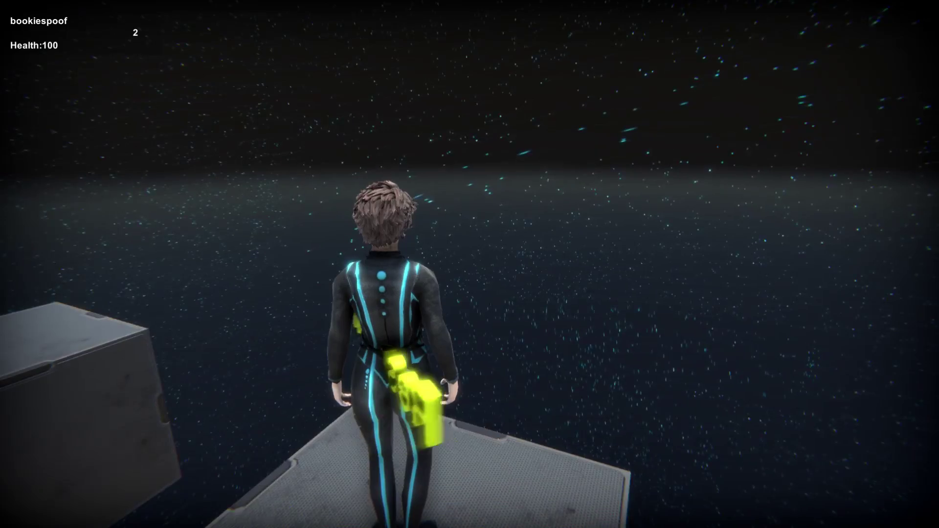
Step: Run and jump across the floating grey blocks toward the FINISH platform
key("w")
key("space")
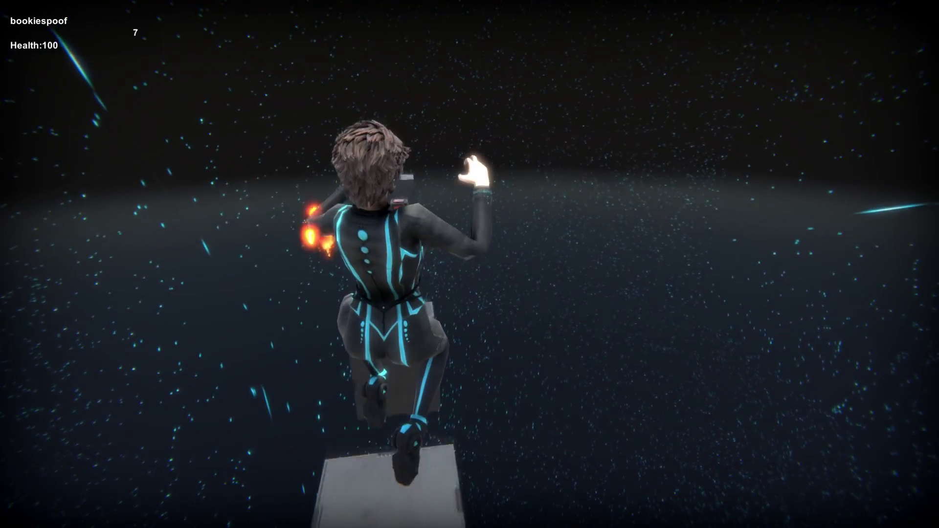
key("w")
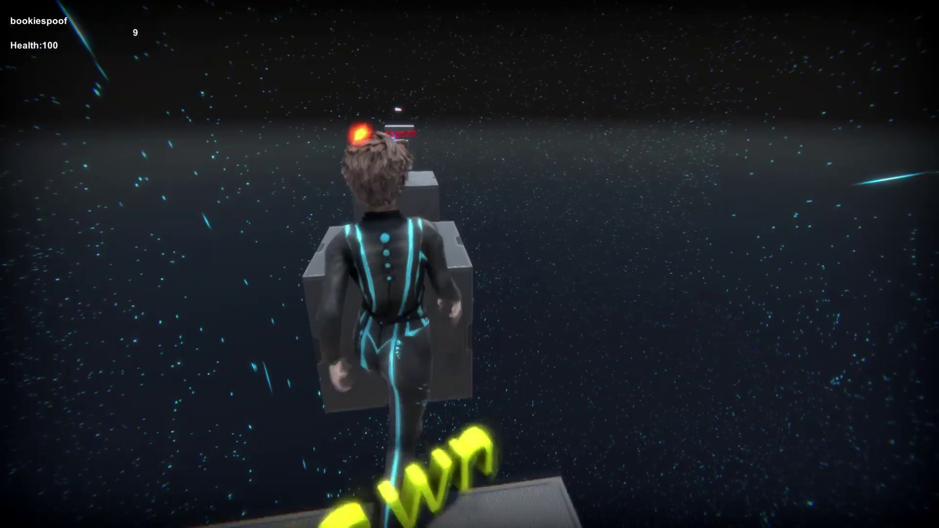
key("w")
key("space")
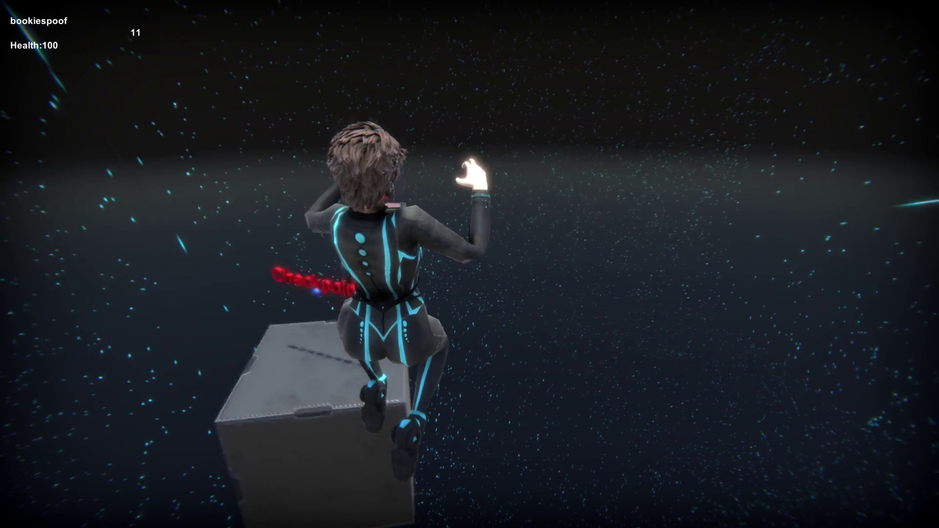
key("w")
key("space")
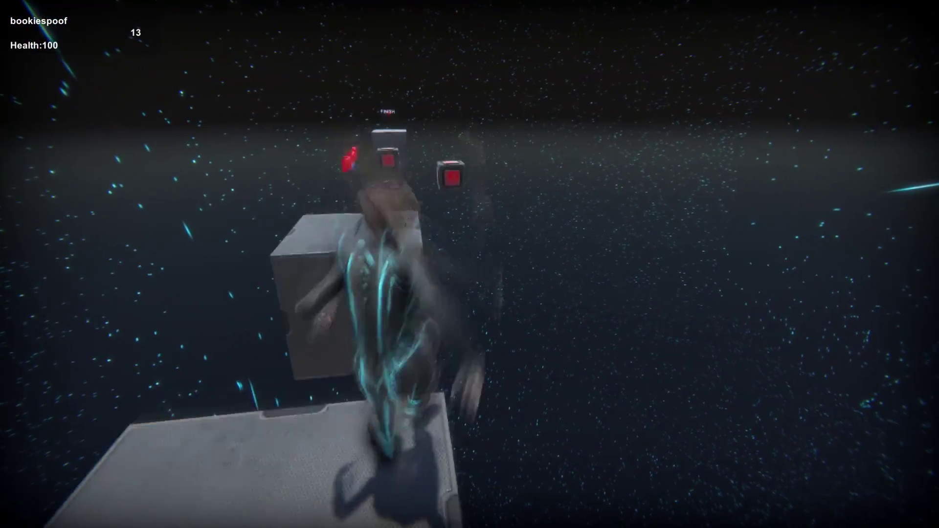
key("w")
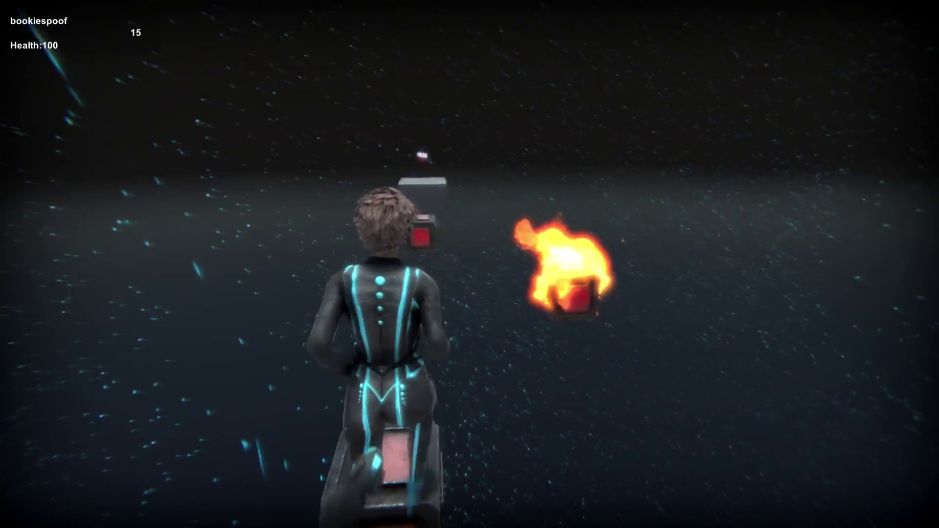